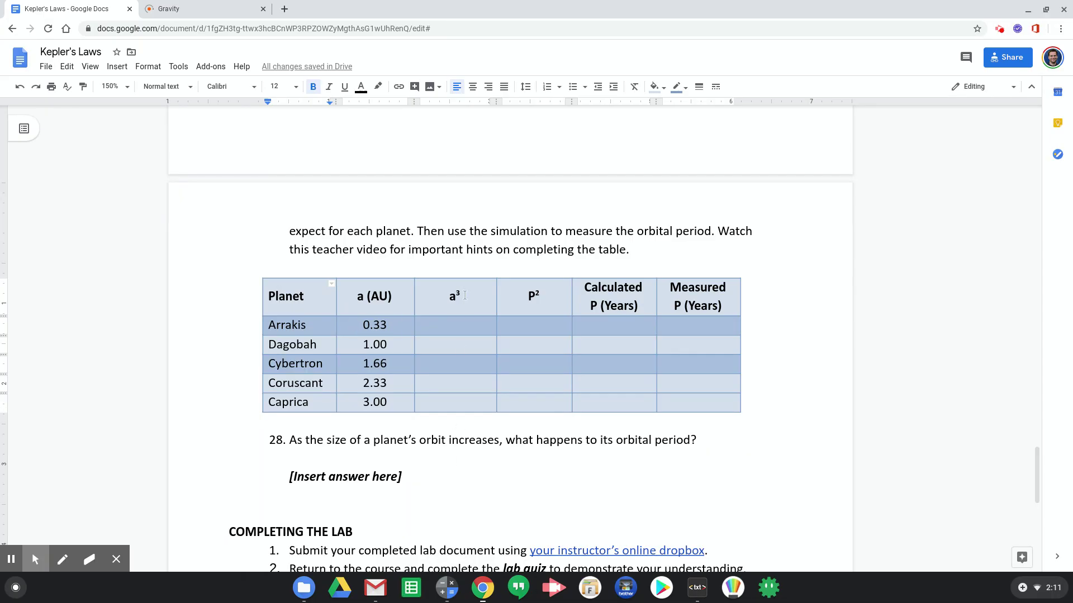
Step: Calculate 0.33 cubed in Calculator, getting 0.035937
{"action": "left_click", "coordinate": [447, 588]}
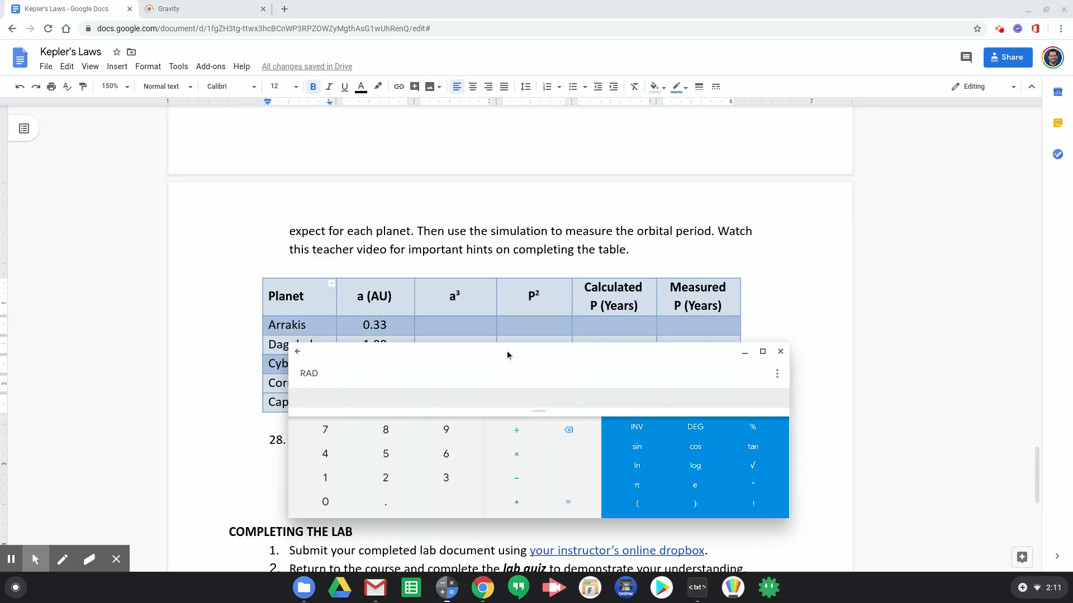
{"action": "left_click_drag", "start_coordinate": [507, 350], "coordinate": [502, 330]}
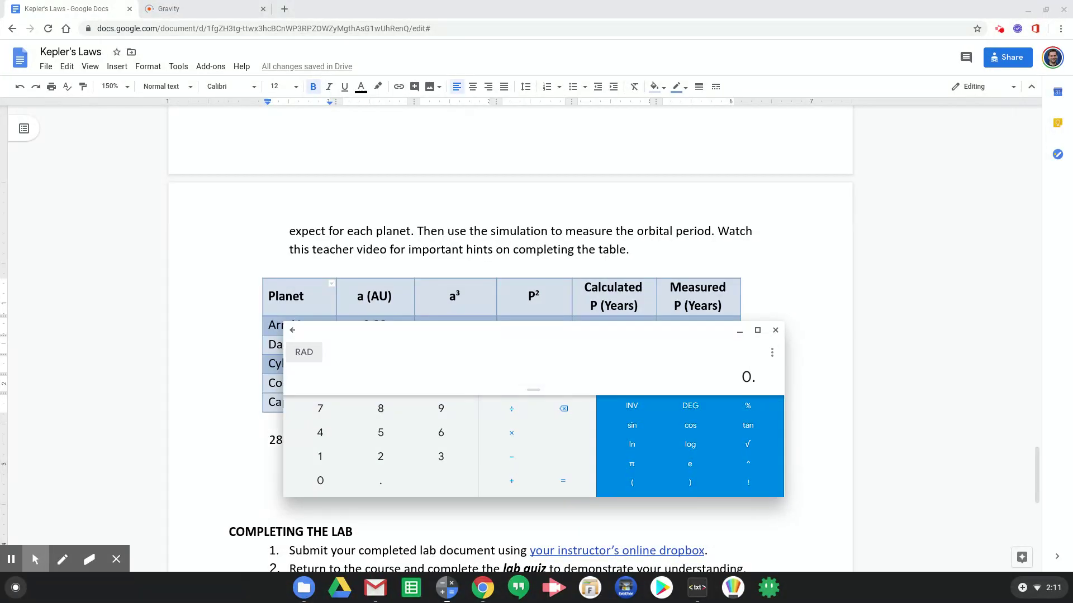
{"action": "type", "text": "33^3"}
{"action": "key", "text": "Return"}
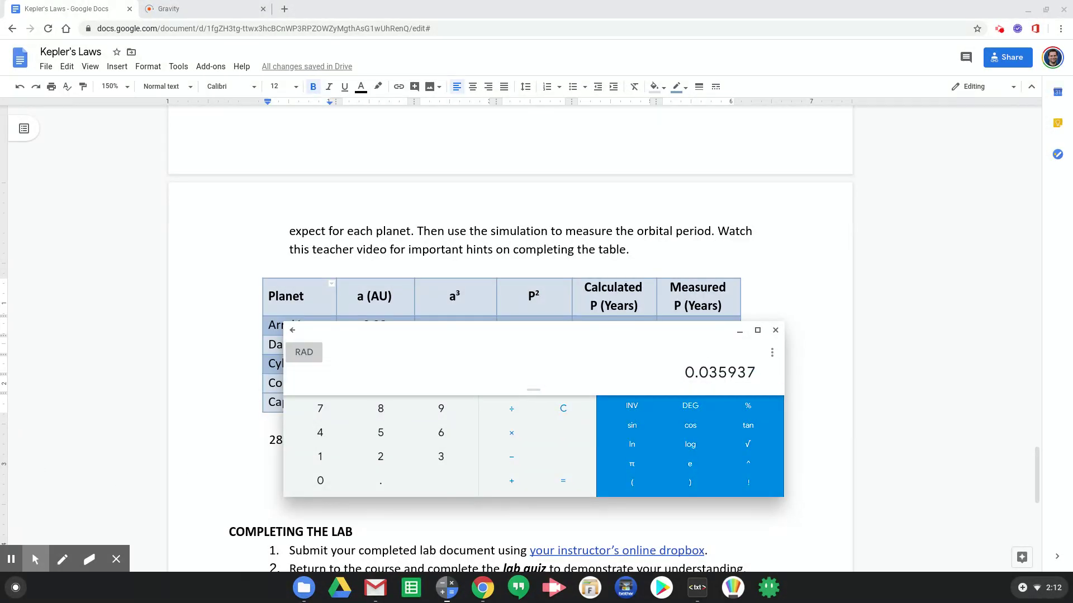
Step: Copy the 0.035937 result and place the caret in the Arrakis a³ cell
{"action": "right_click", "coordinate": [720, 373]}
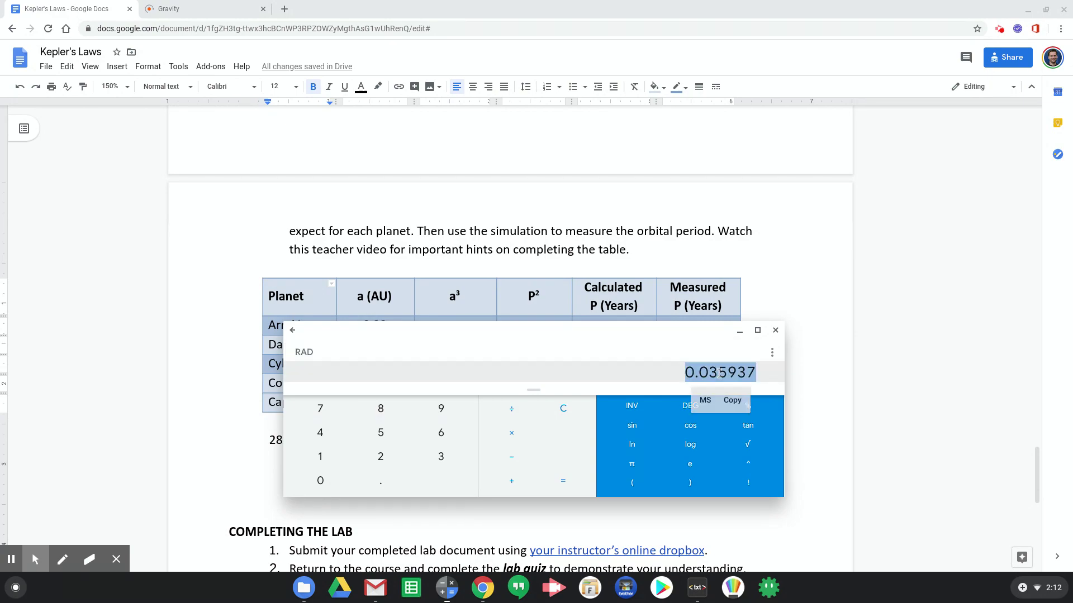
{"action": "left_click", "coordinate": [732, 401]}
{"action": "left_click_drag", "start_coordinate": [433, 322], "coordinate": [450, 357]}
{"action": "left_click", "coordinate": [455, 335]}
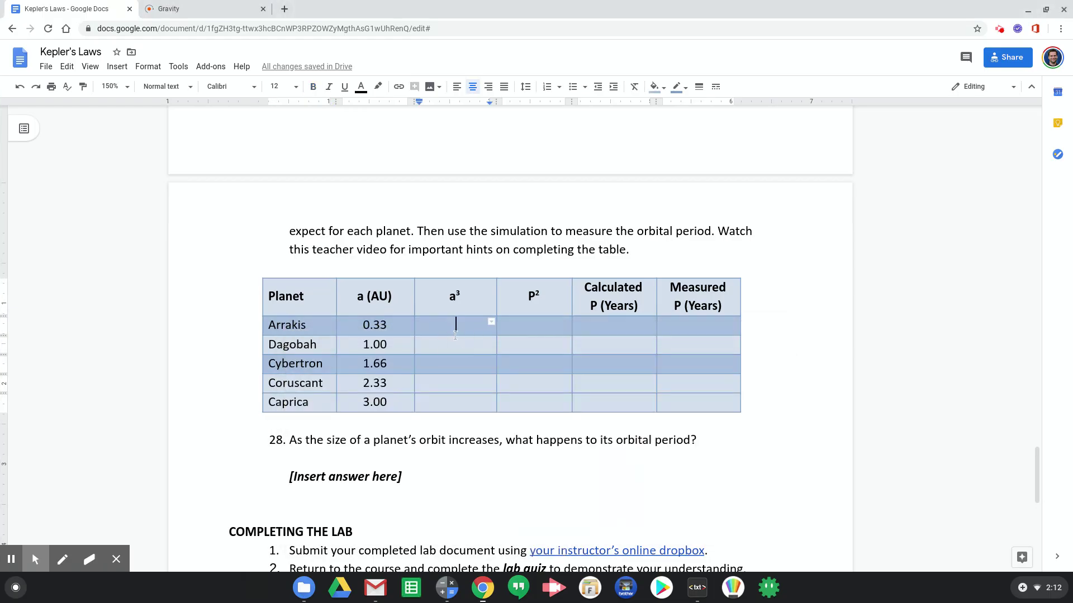
Step: Paste 0.035937 into the Arrakis a³ cell and again into the Arrakis P² cell
{"action": "key", "text": "ctrl+v"}
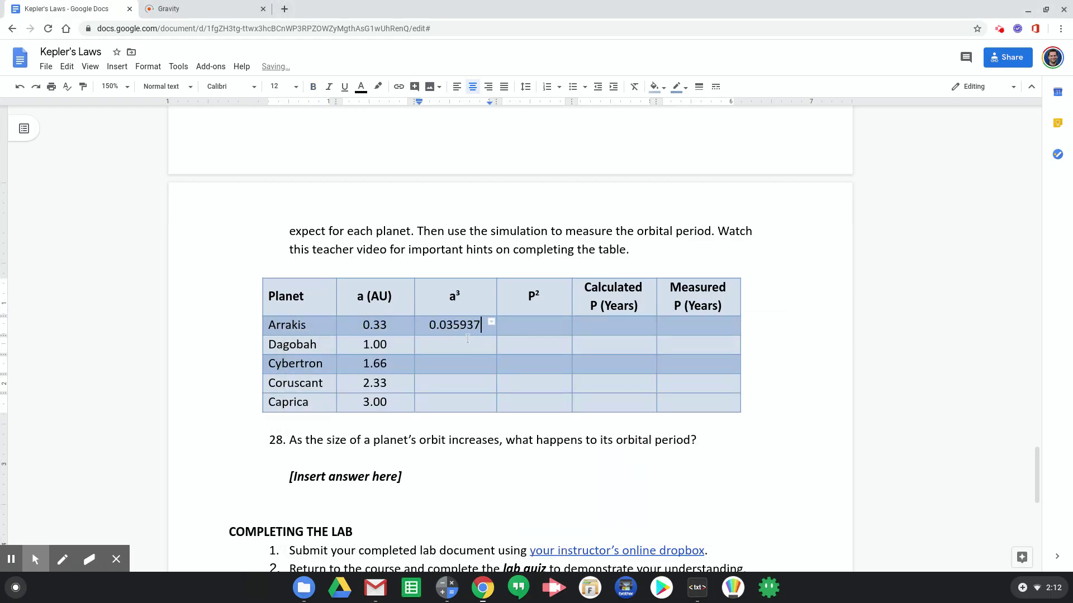
{"action": "left_click", "coordinate": [522, 328]}
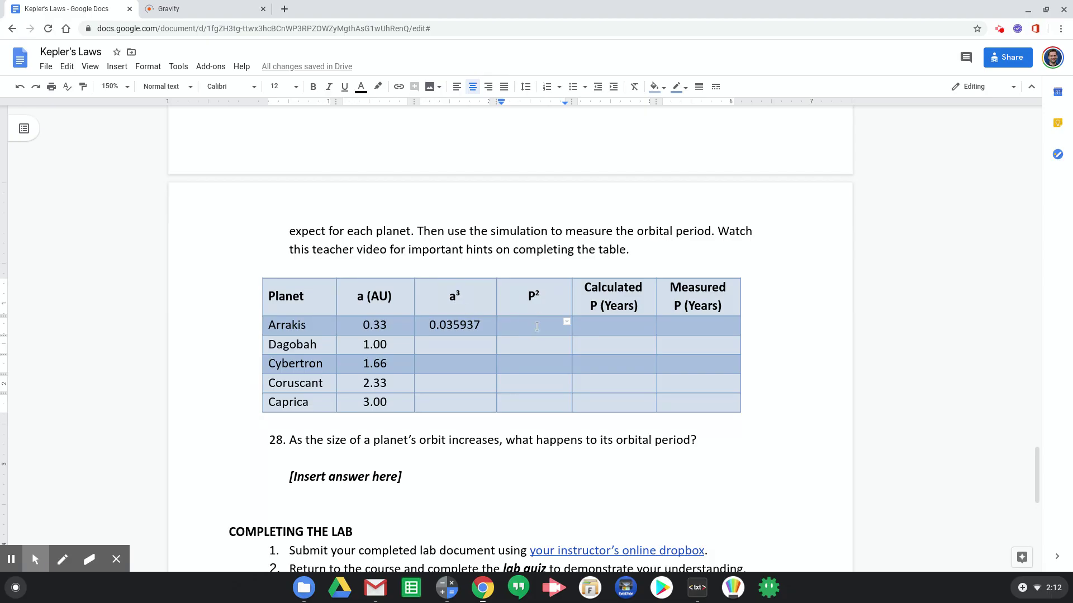
{"action": "key", "text": "ctrl+v"}
{"action": "left_click", "coordinate": [605, 331]}
{"action": "left_click", "coordinate": [448, 599]}
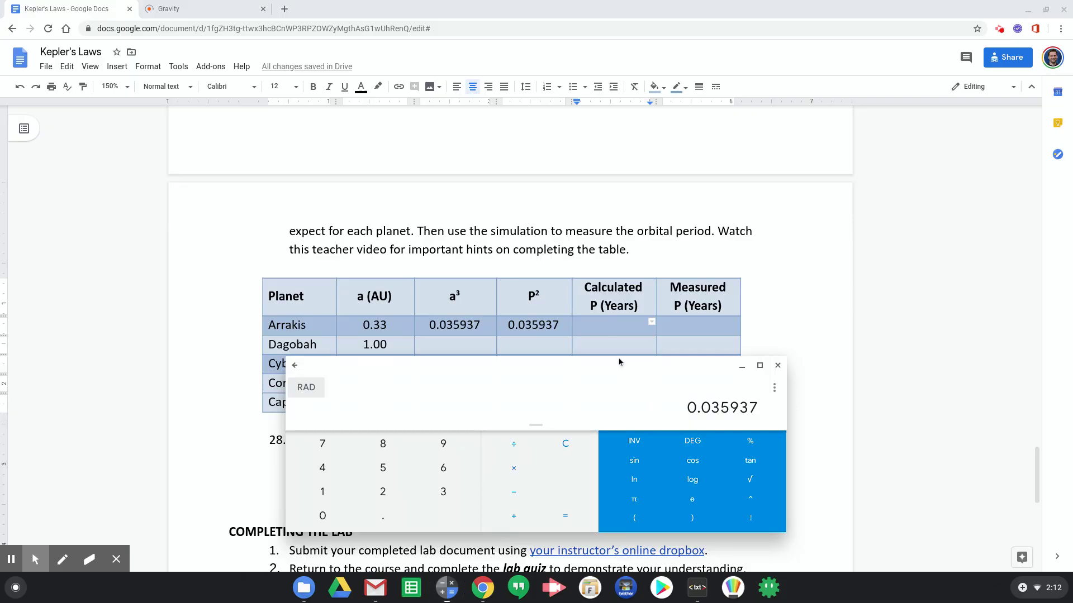
Step: Compute the square root of 0.035937 in Calculator
{"action": "left_click_drag", "start_coordinate": [604, 364], "coordinate": [599, 345]}
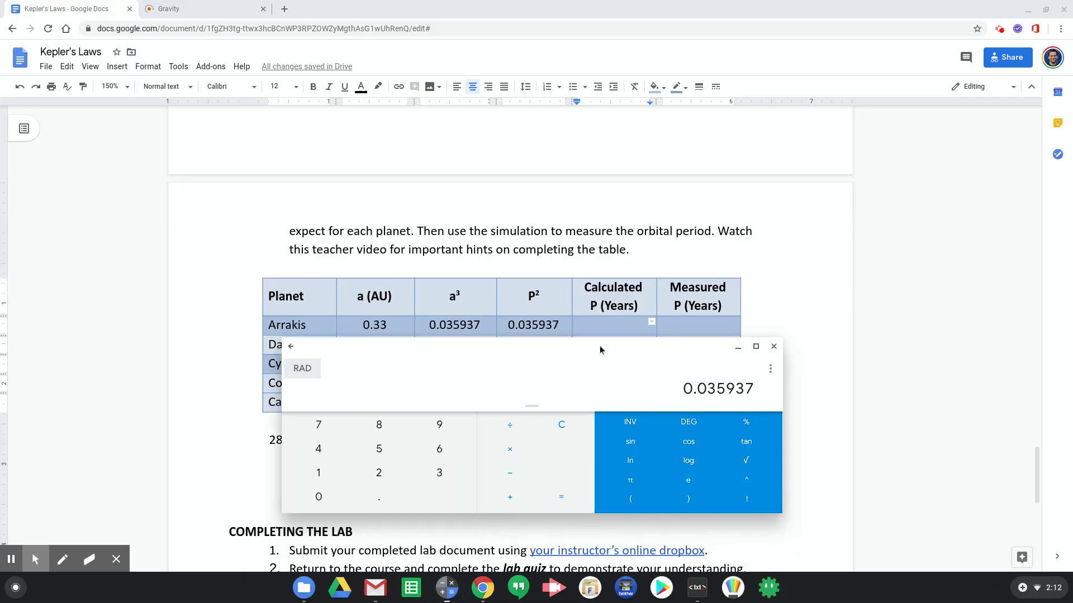
{"action": "left_click", "coordinate": [747, 461]}
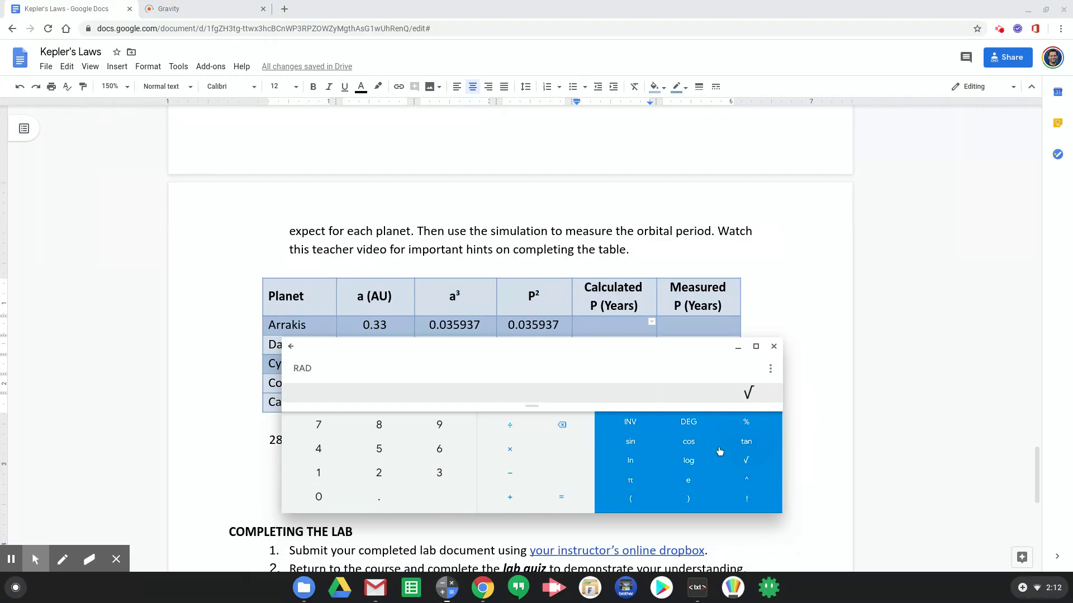
{"action": "key", "text": "ctrl+v"}
{"action": "key", "text": "Return"}
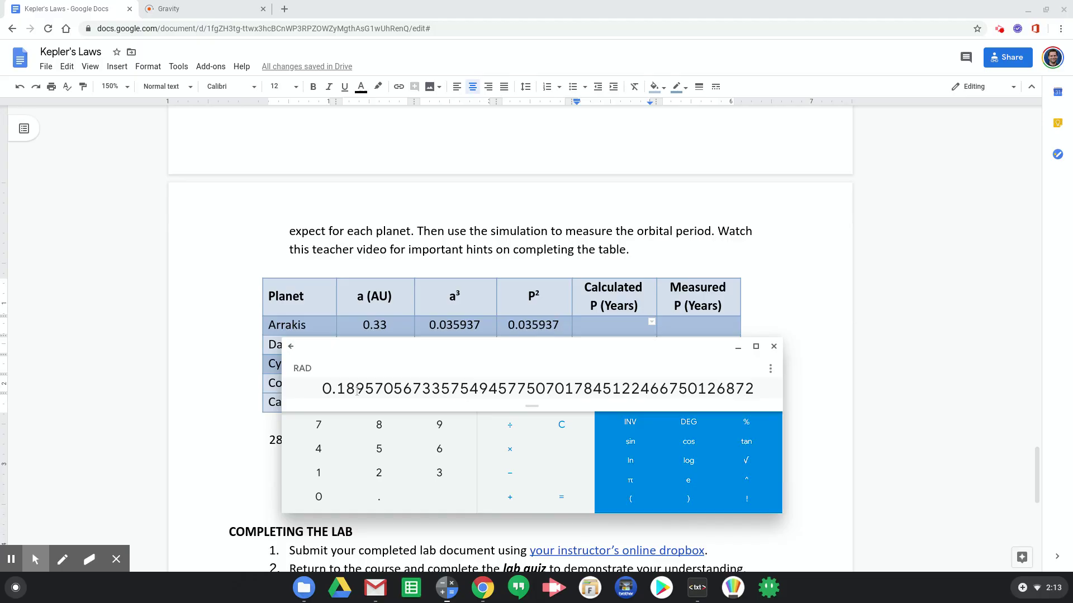
Step: Enter 0.19 in Arrakis's Calculated P cell
{"action": "left_click_drag", "start_coordinate": [682, 349], "coordinate": [681, 350]}
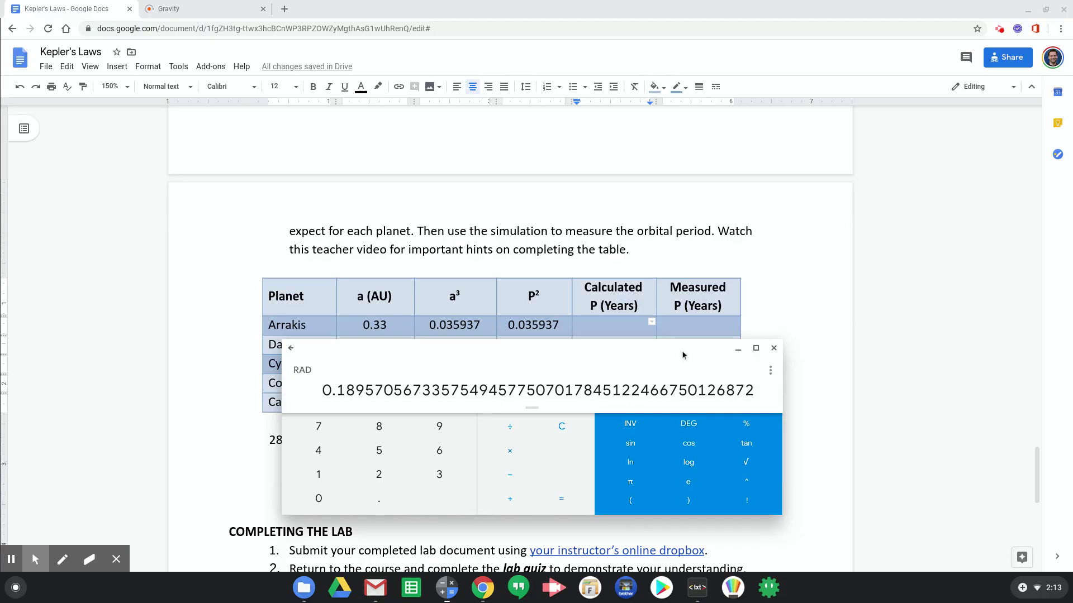
{"action": "left_click", "coordinate": [611, 324]}
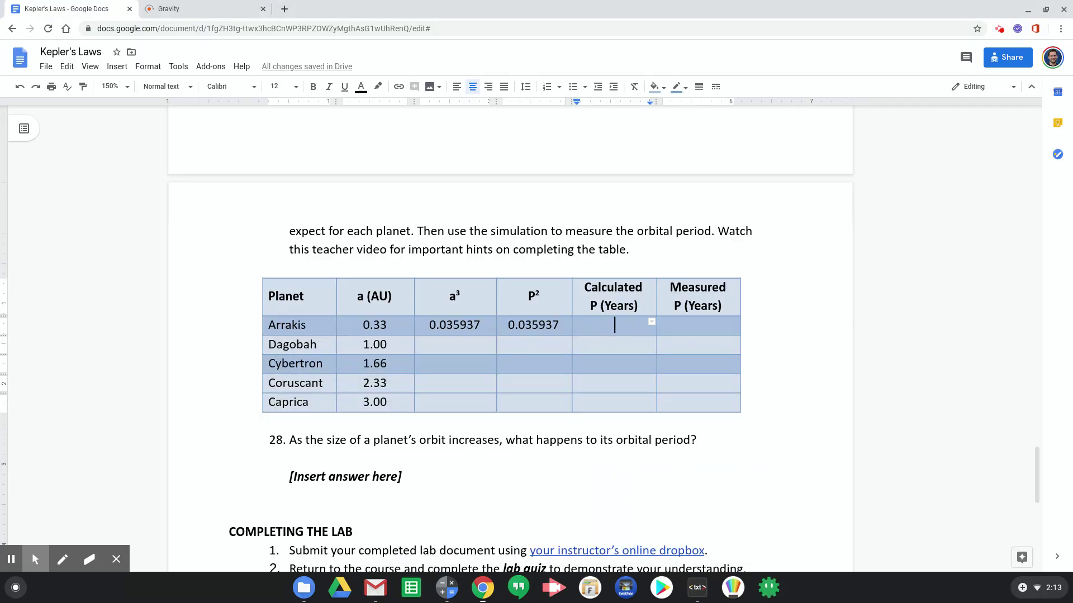
{"action": "type", "text": "0.19"}
Step: Compare the Gravity Simulator with the document, checking Cybertron's 1.66 value
{"action": "left_click", "coordinate": [179, 8]}
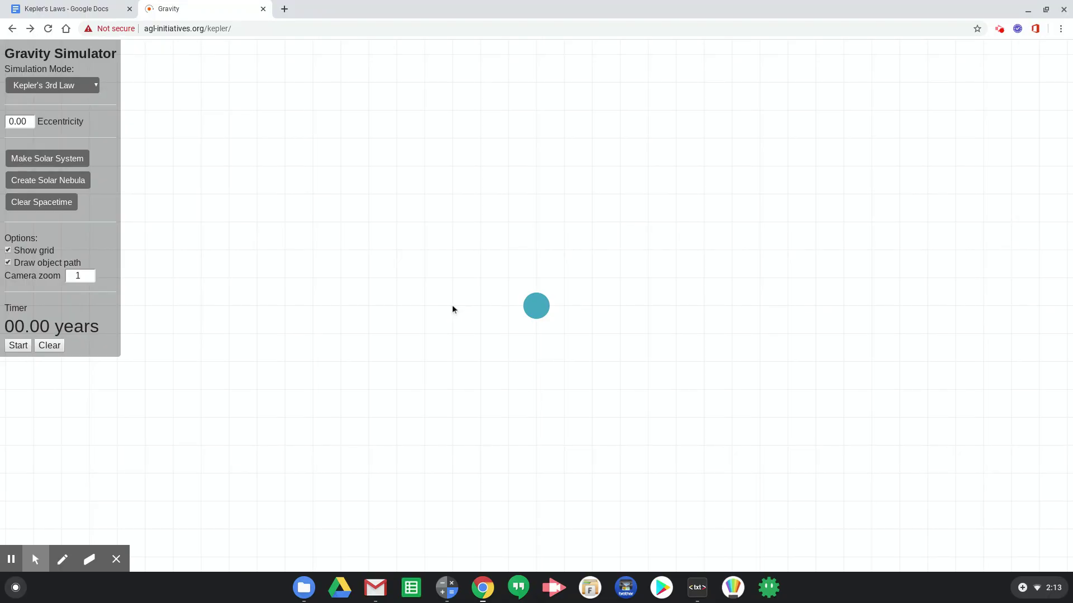
{"action": "left_click", "coordinate": [67, 8]}
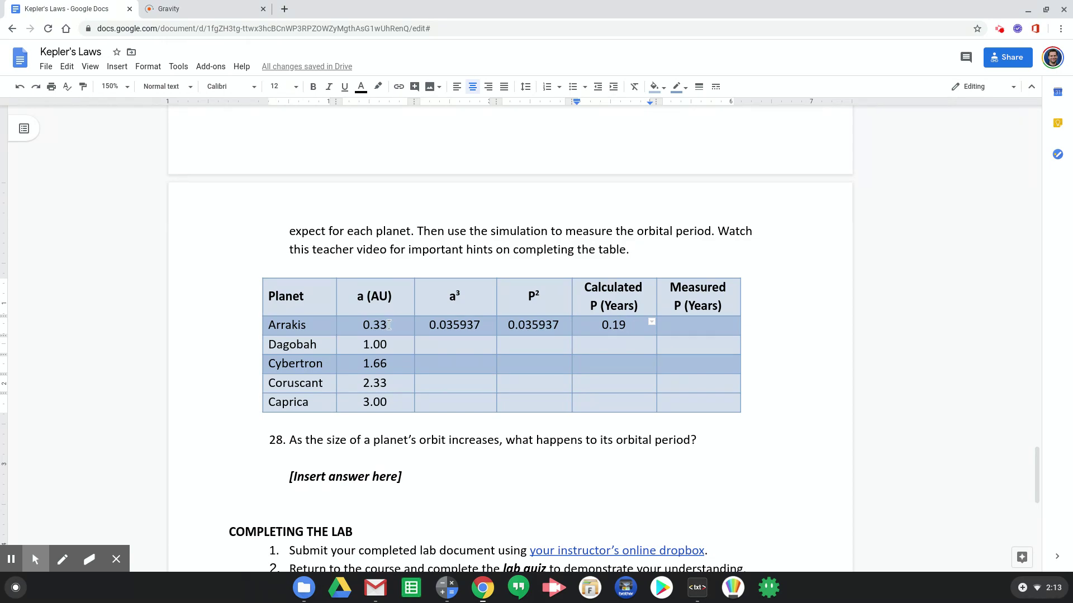
{"action": "left_click", "coordinate": [190, 8]}
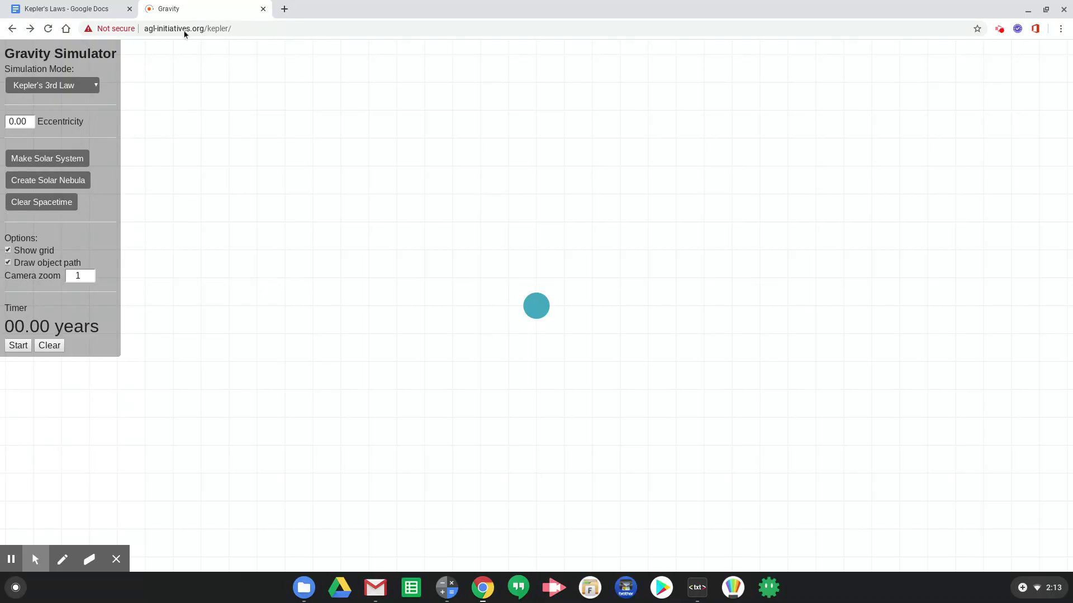
{"action": "left_click", "coordinate": [67, 8]}
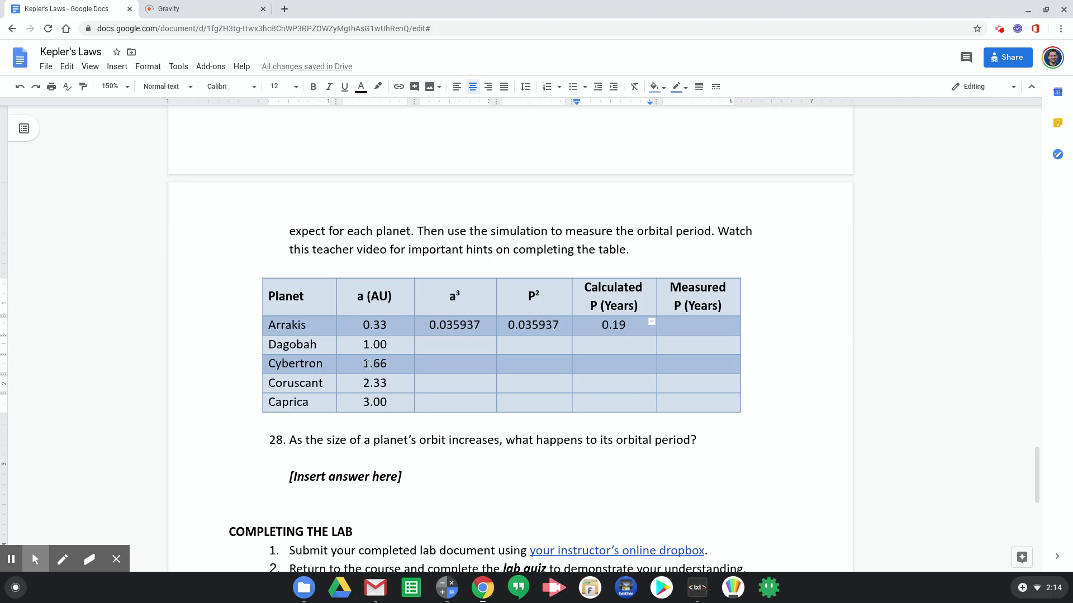
{"action": "left_click_drag", "start_coordinate": [368, 364], "coordinate": [362, 373]}
{"action": "left_click_drag", "start_coordinate": [373, 366], "coordinate": [392, 365]}
{"action": "key", "text": "Home"}
Step: Launch a small planet into orbit around the blue sun
{"action": "left_click", "coordinate": [190, 8]}
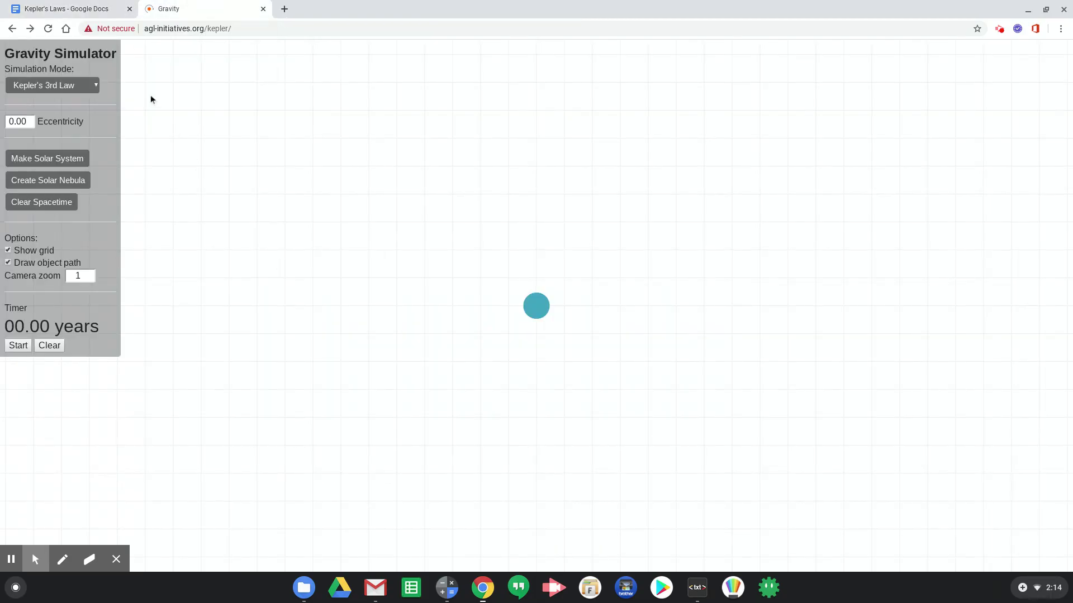
{"action": "key", "text": "ctrl+shift+Tab"}
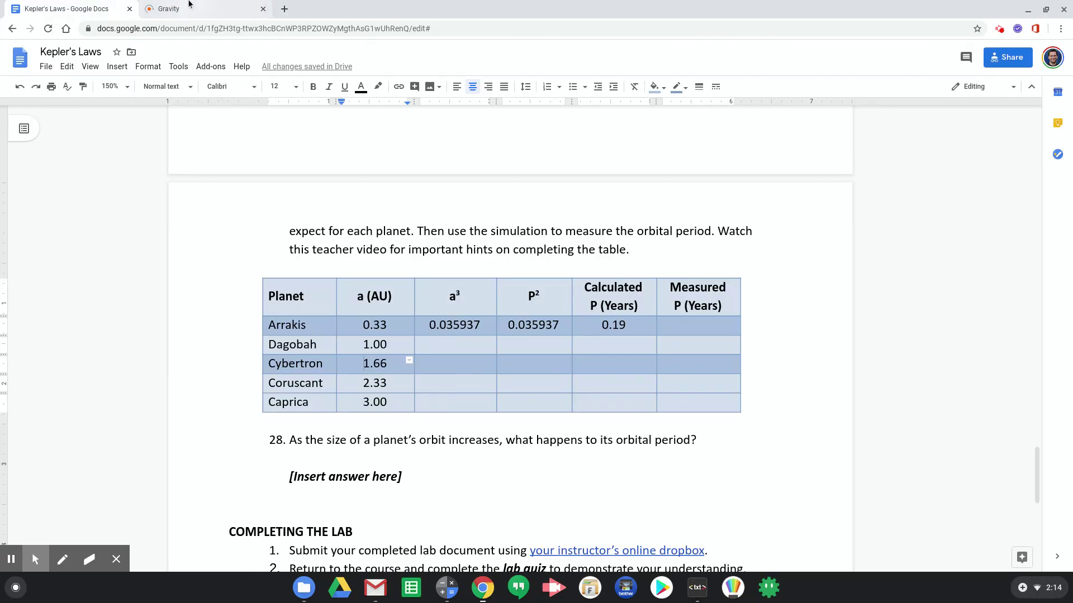
{"action": "key", "text": "ctrl+Tab"}
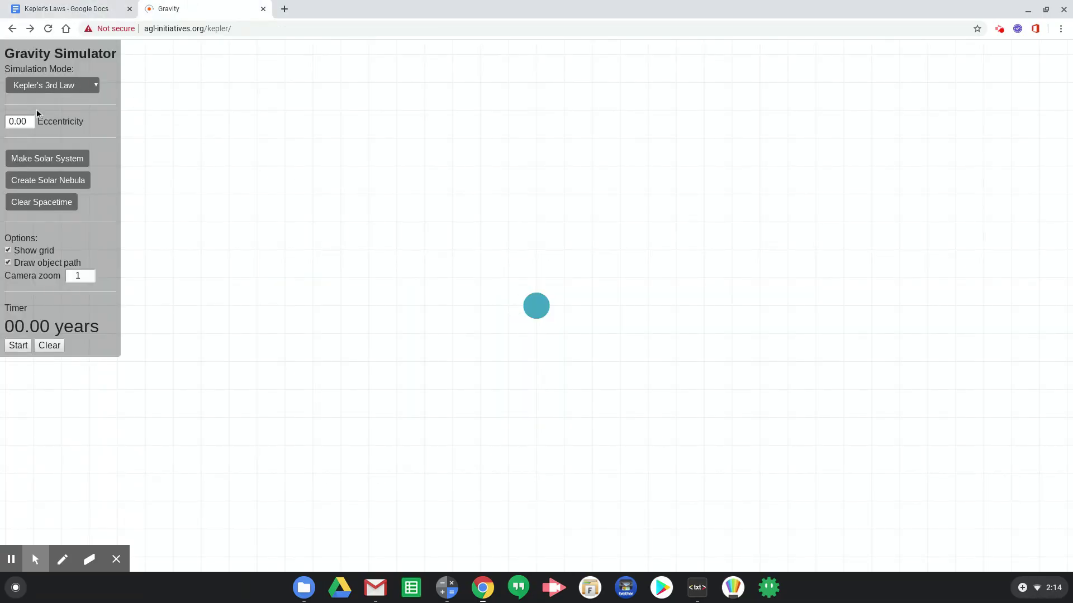
{"action": "left_click", "coordinate": [508, 305]}
Step: Time one full orbit of the planet, stopping the timer at 01.98 years
{"action": "left_click", "coordinate": [88, 4]}
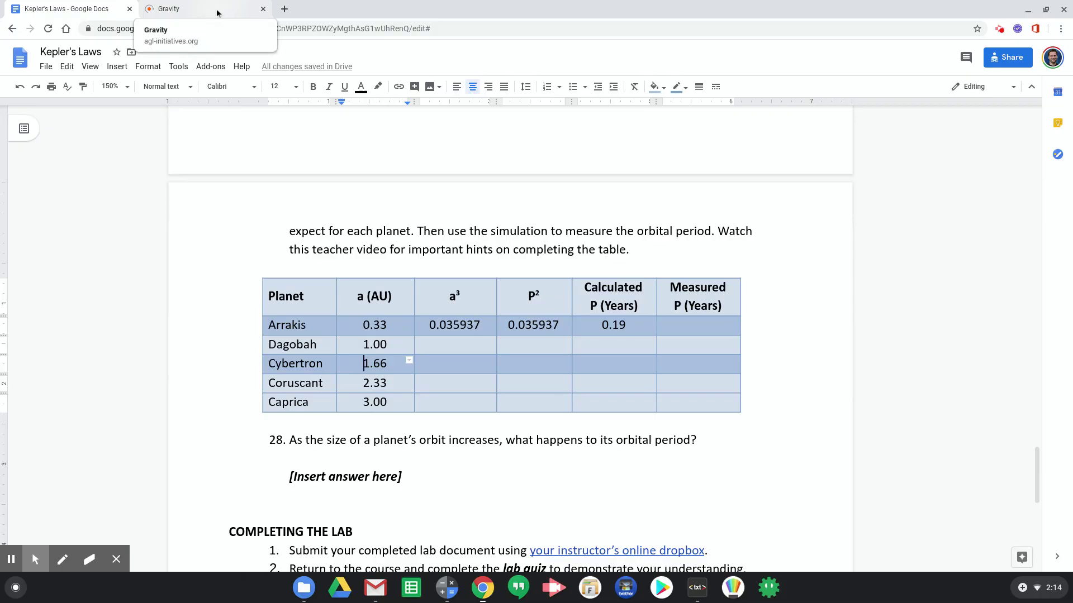
{"action": "left_click", "coordinate": [168, 9]}
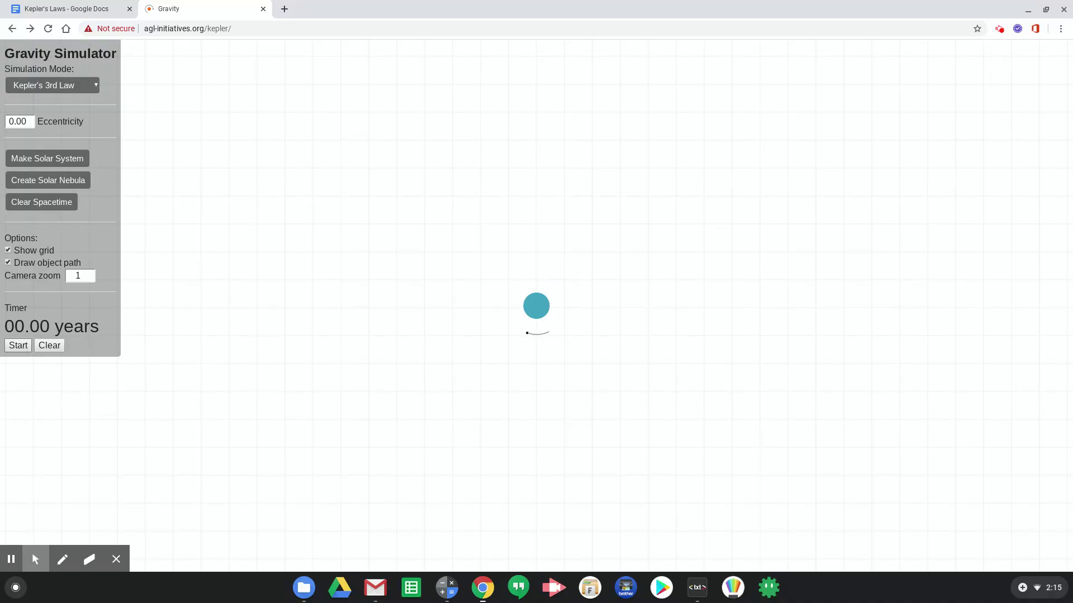
{"action": "left_click", "coordinate": [20, 346]}
{"action": "left_click", "coordinate": [18, 345]}
Step: Type 0.20 as the measured period in Arrakis's Measured P (Years) cell
{"action": "left_click", "coordinate": [67, 9]}
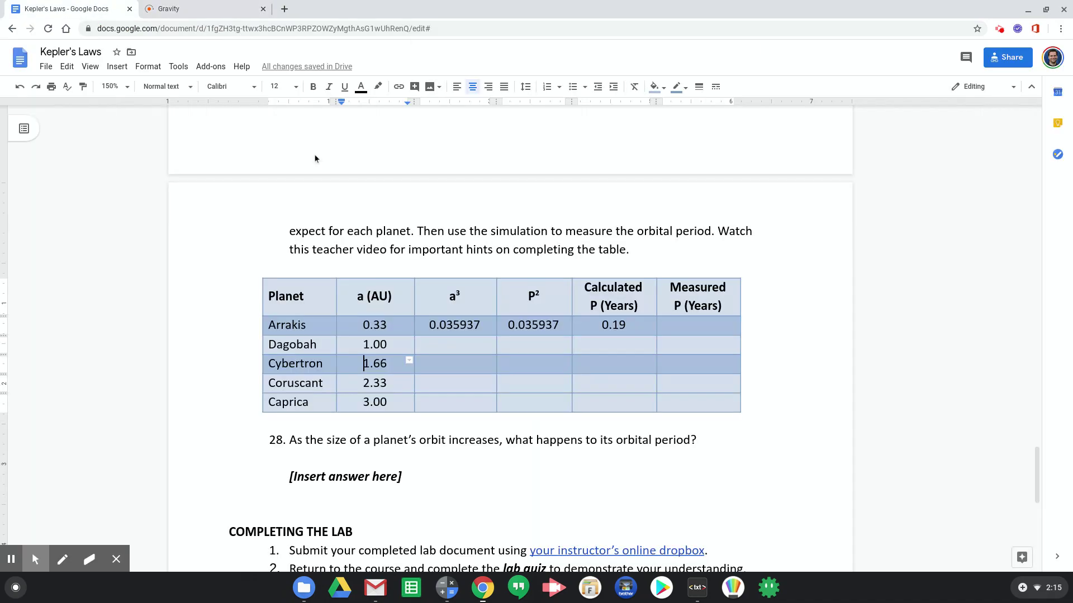
{"action": "left_click", "coordinate": [693, 320]}
{"action": "type", "text": "0.19"}
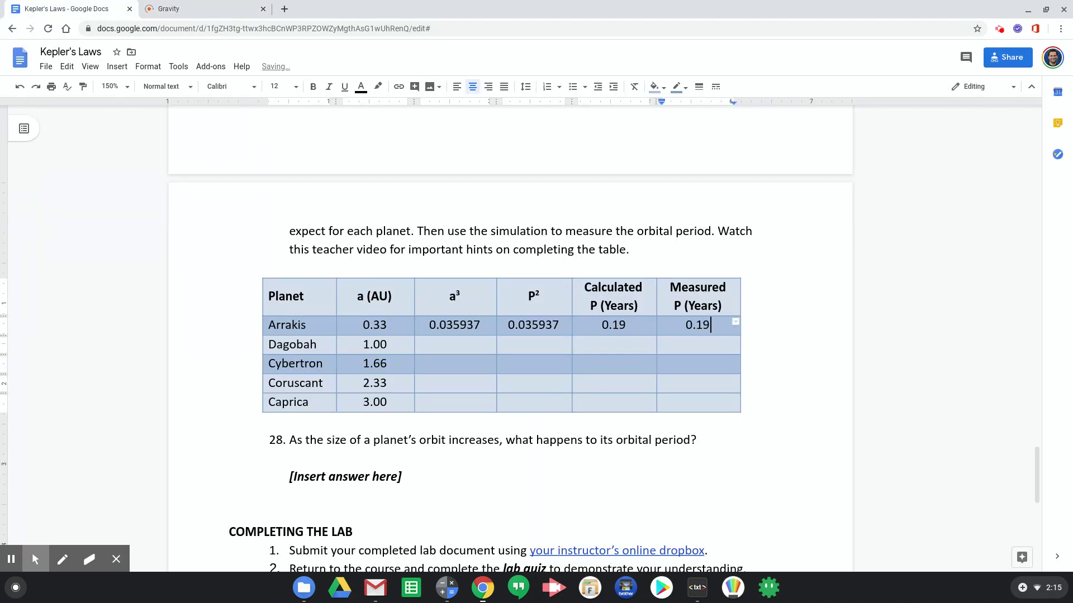
{"action": "type", "text": "8"}
{"action": "key", "text": "BackSpace"}
{"action": "key", "text": "BackSpace"}
{"action": "key", "text": "BackSpace"}
{"action": "type", "text": "20"}
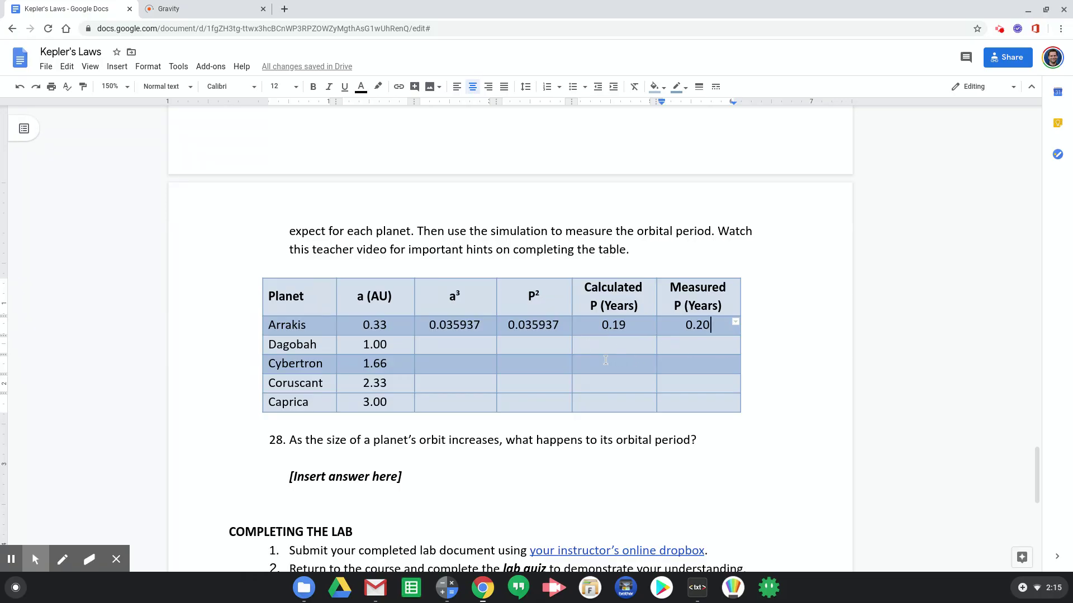
{"action": "left_click", "coordinate": [998, 29]}
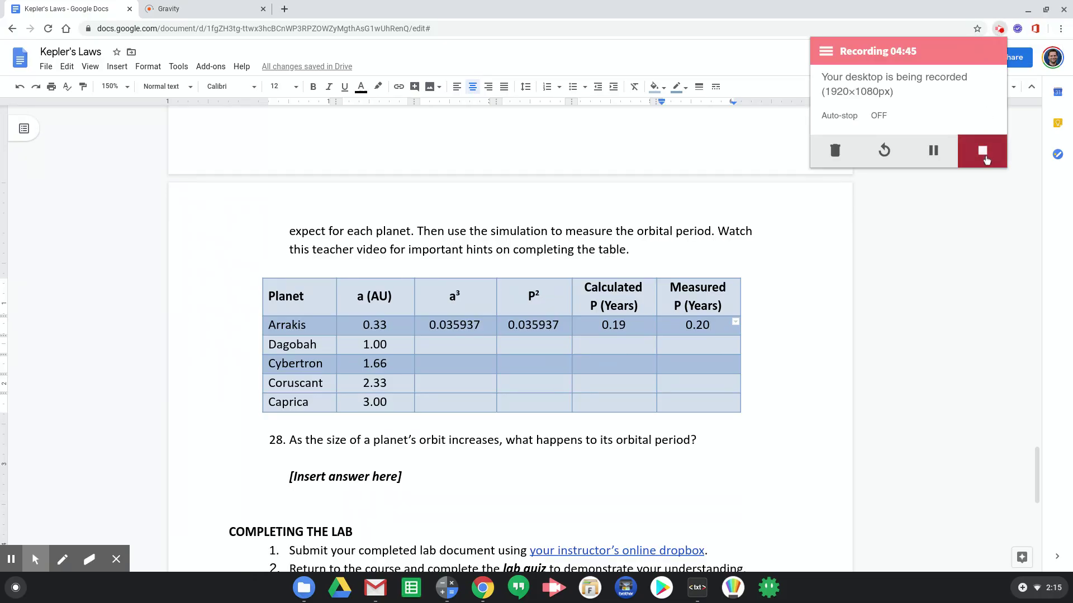